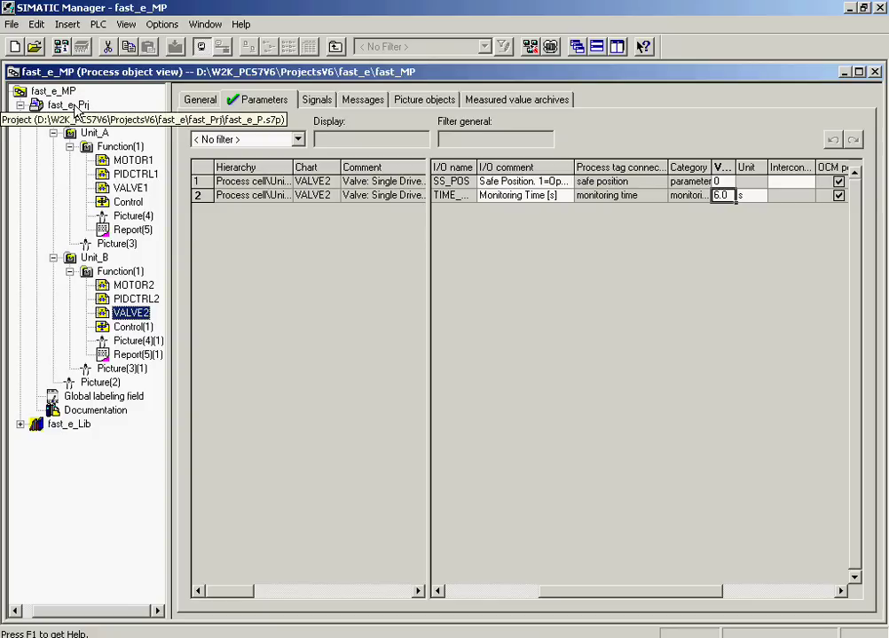
For fast_e_Prj, tick Compile and Download for the Charts under AS1 > CPU 416-2 DP
right_click(76, 110)
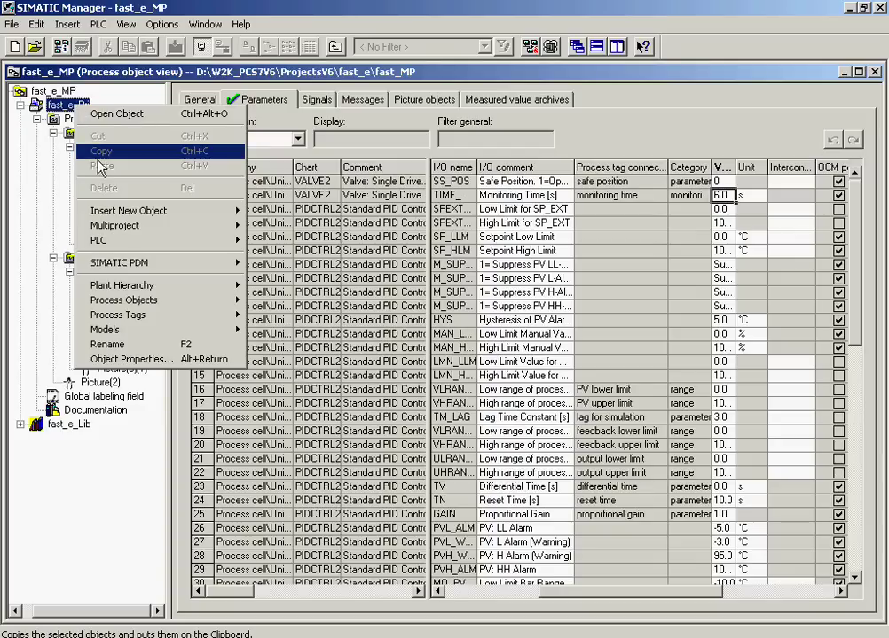
mouse_move(159, 240)
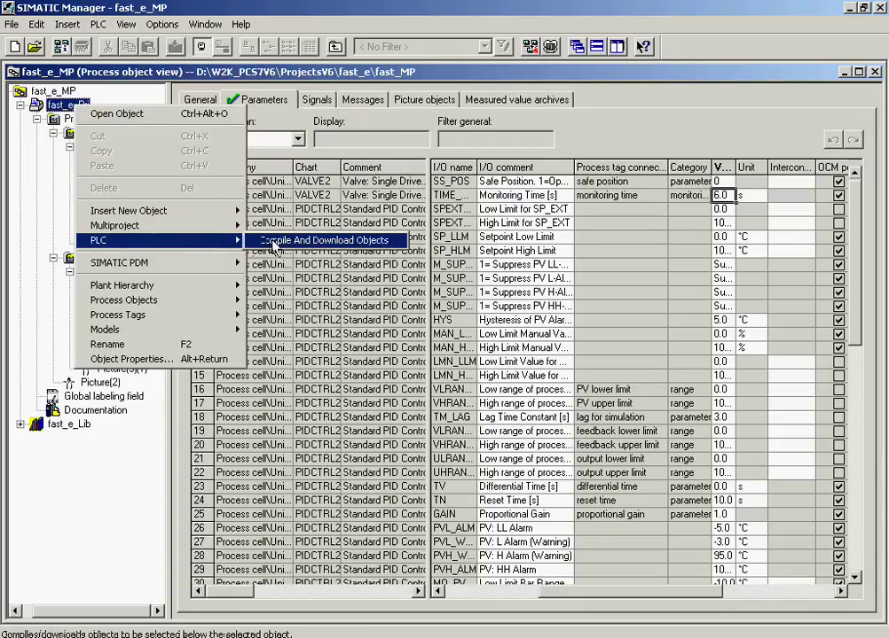
click(270, 240)
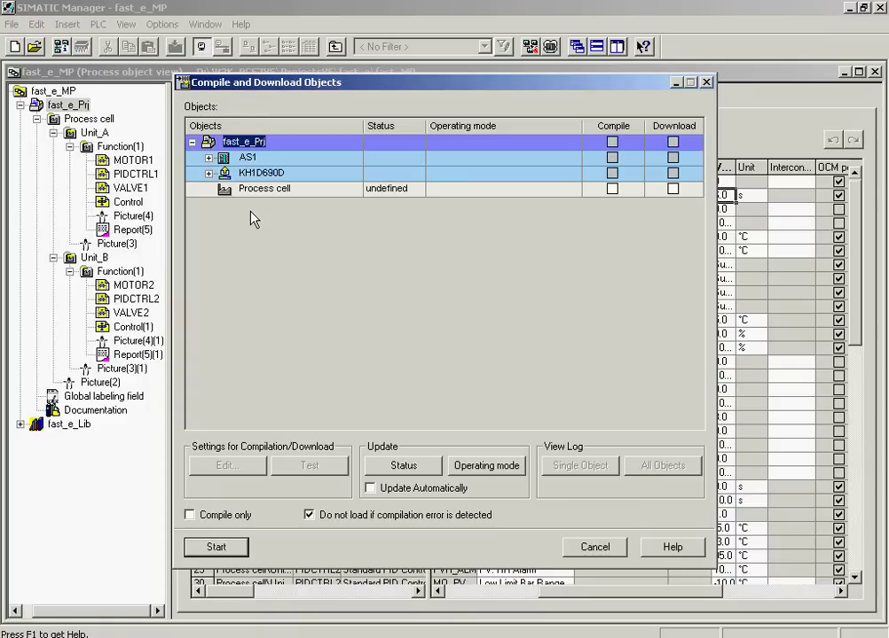
click(209, 158)
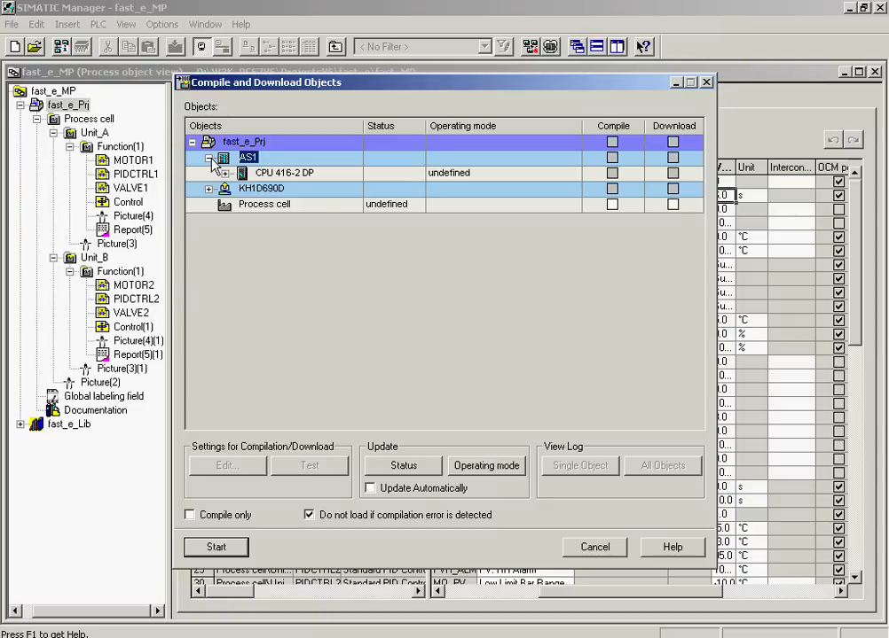
click(226, 173)
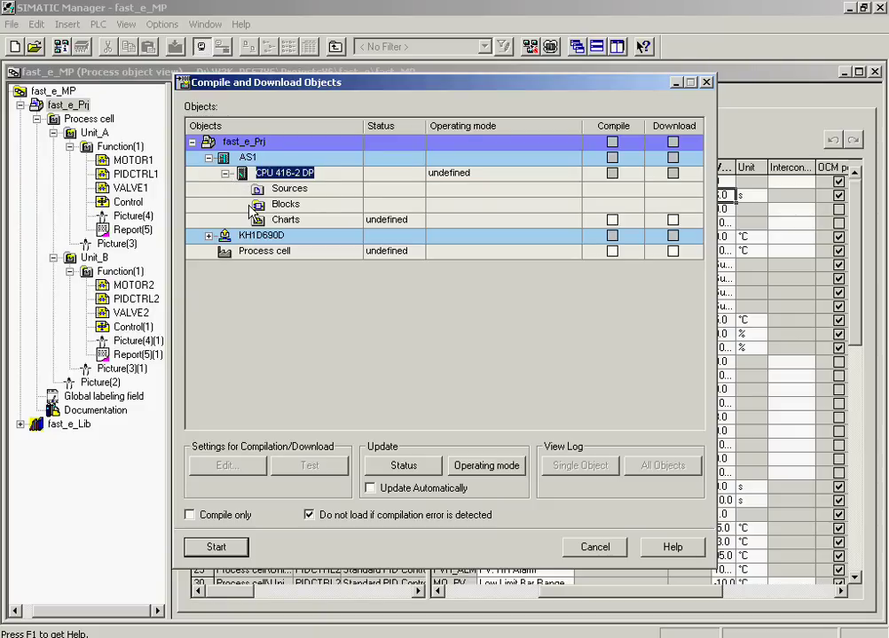
click(285, 219)
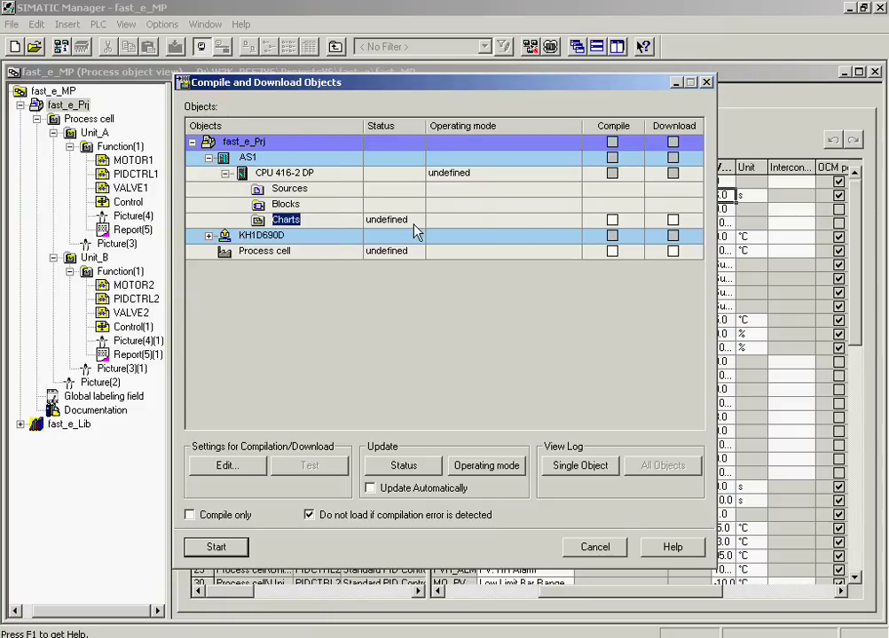
click(611, 220)
click(672, 219)
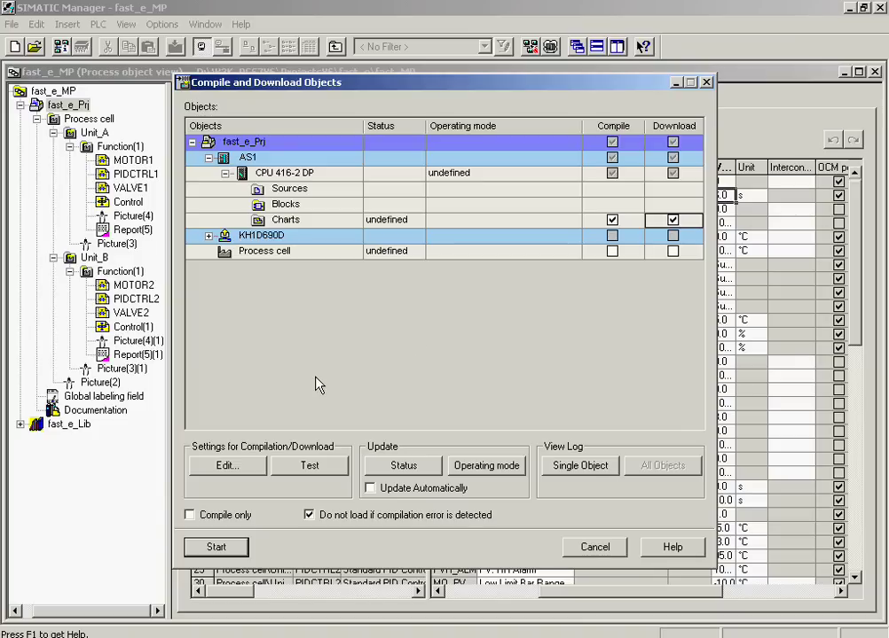
Set the Charts to compile as program and S7-download the entire program, not just changes
click(217, 472)
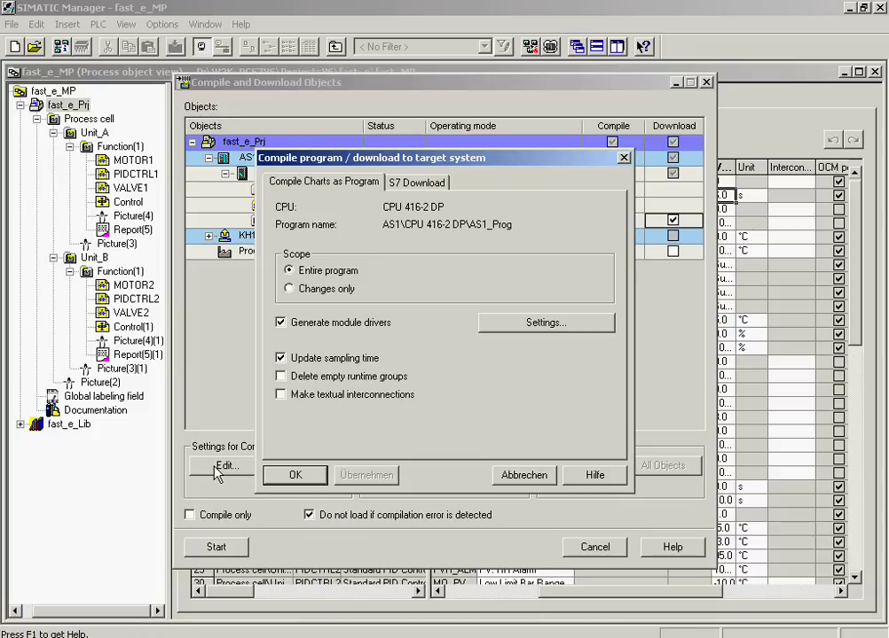
click(288, 271)
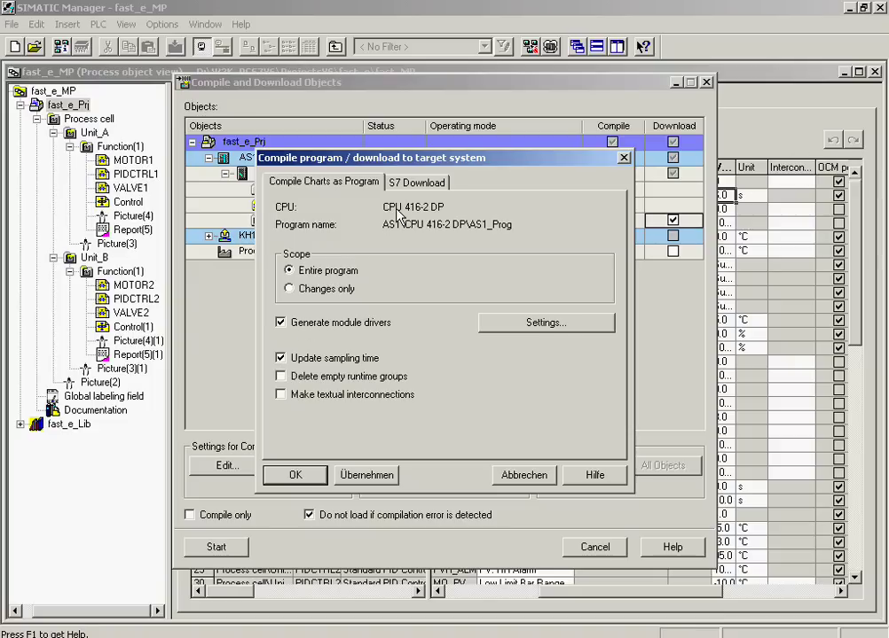
click(419, 183)
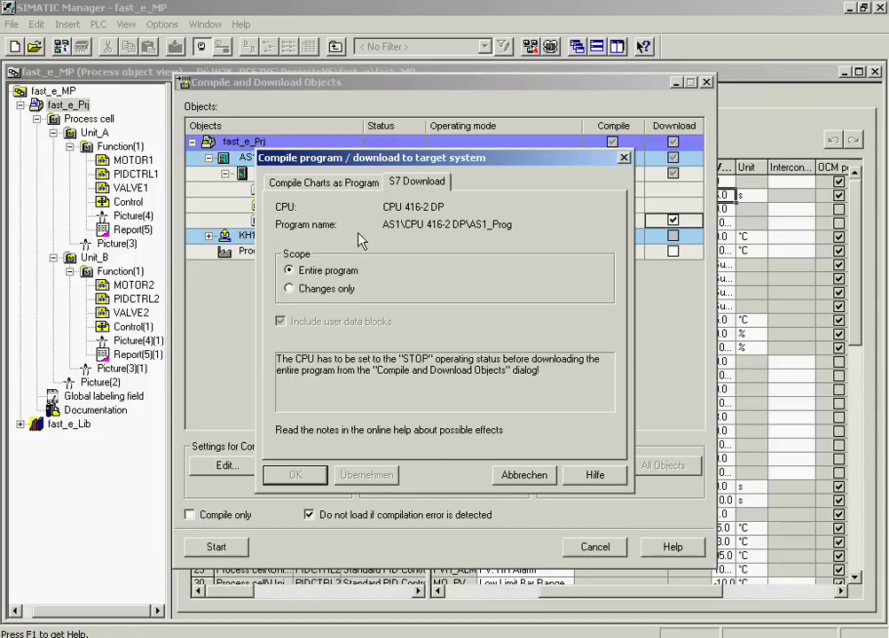
click(293, 278)
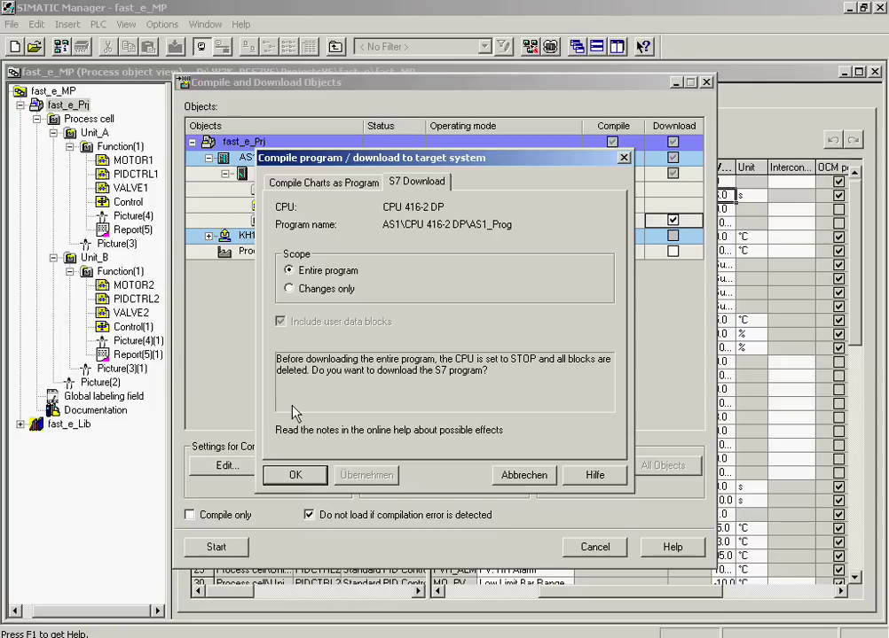
click(295, 475)
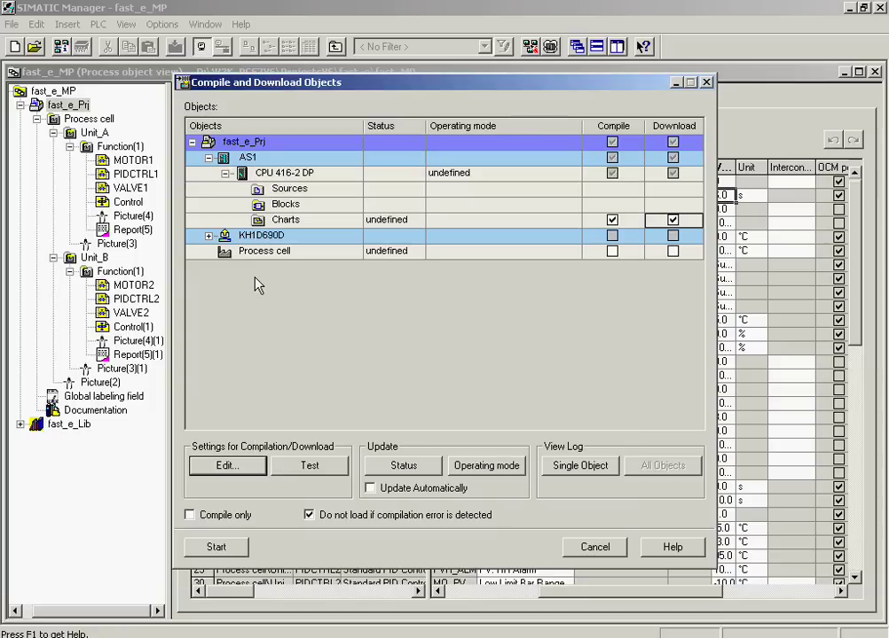
Tick Compile for OS(1) under KH1D690D > WinCC Application
click(208, 236)
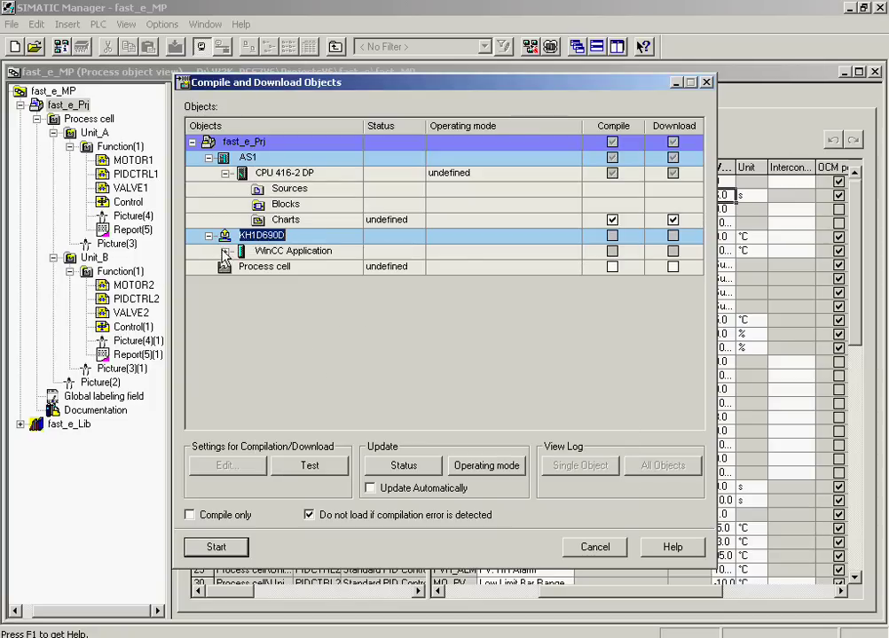
click(226, 251)
click(285, 266)
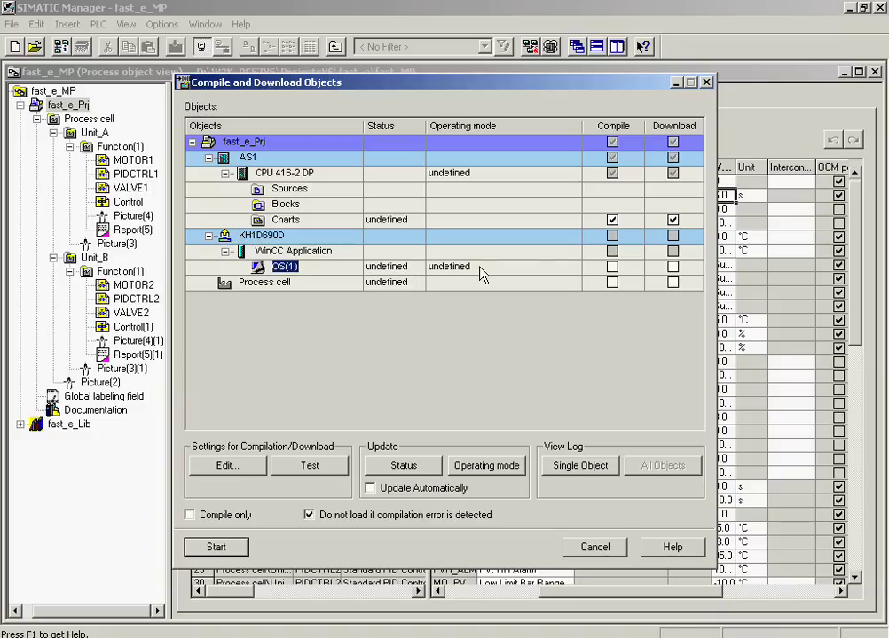
click(612, 267)
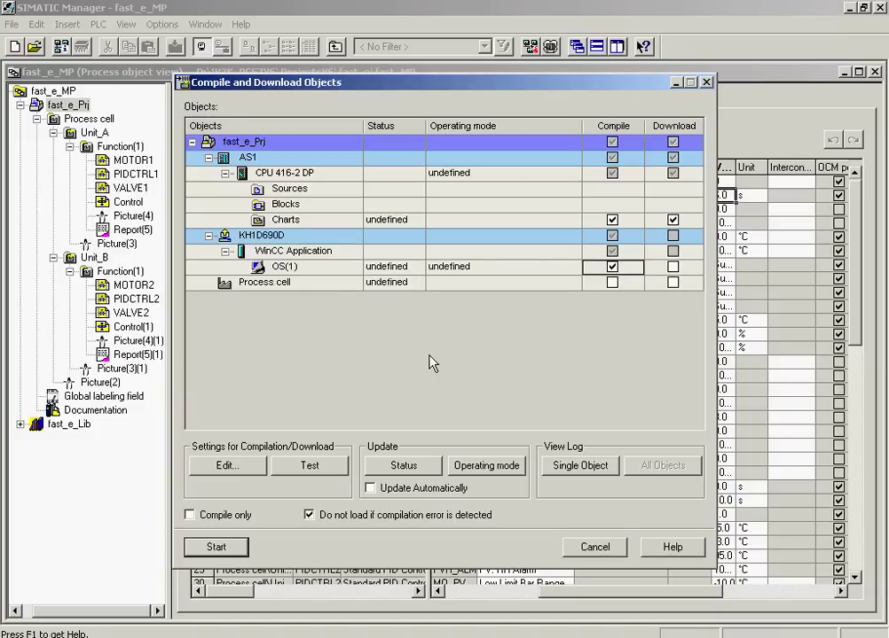
Configure the OS(1) compile with AS1_Prog, SFC Visualization, and block icon creation/update
click(218, 470)
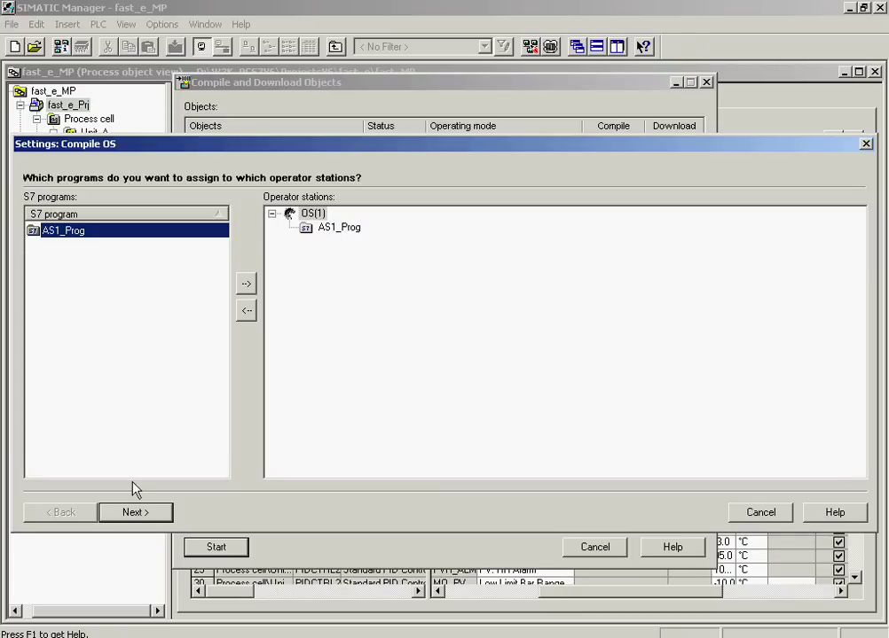
click(124, 514)
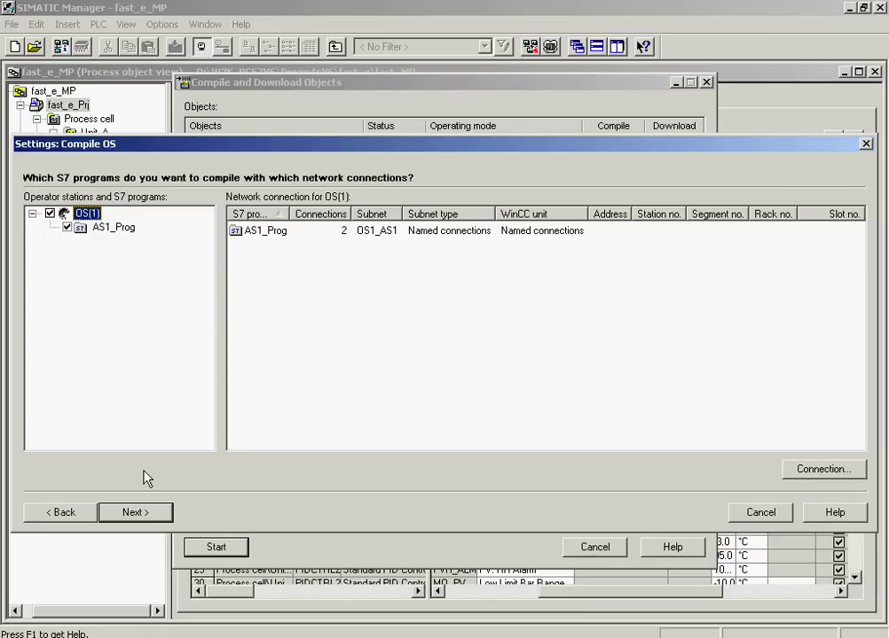
click(128, 512)
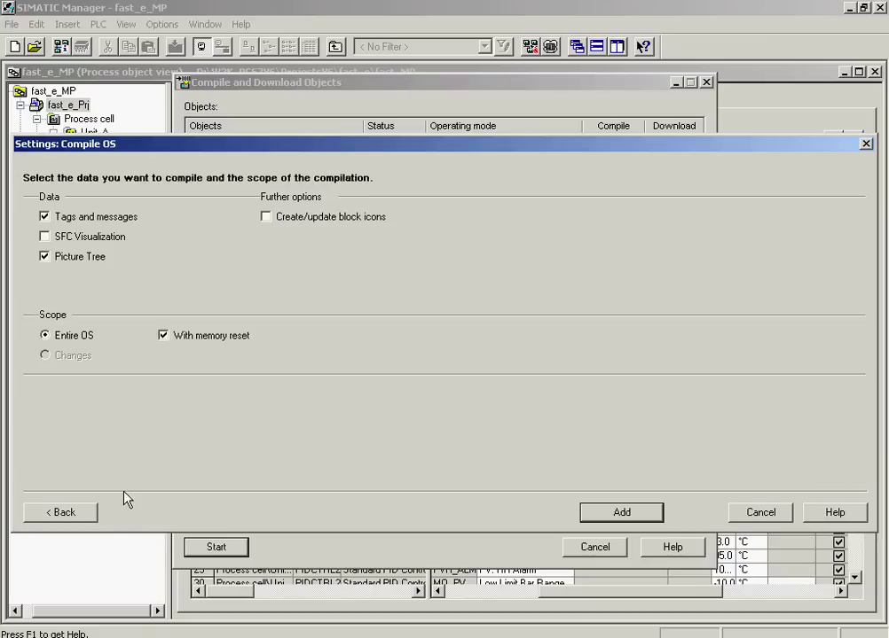
click(46, 237)
click(269, 219)
Apply the OS compile and load settings, then start the compile and download, confirming the download
click(621, 514)
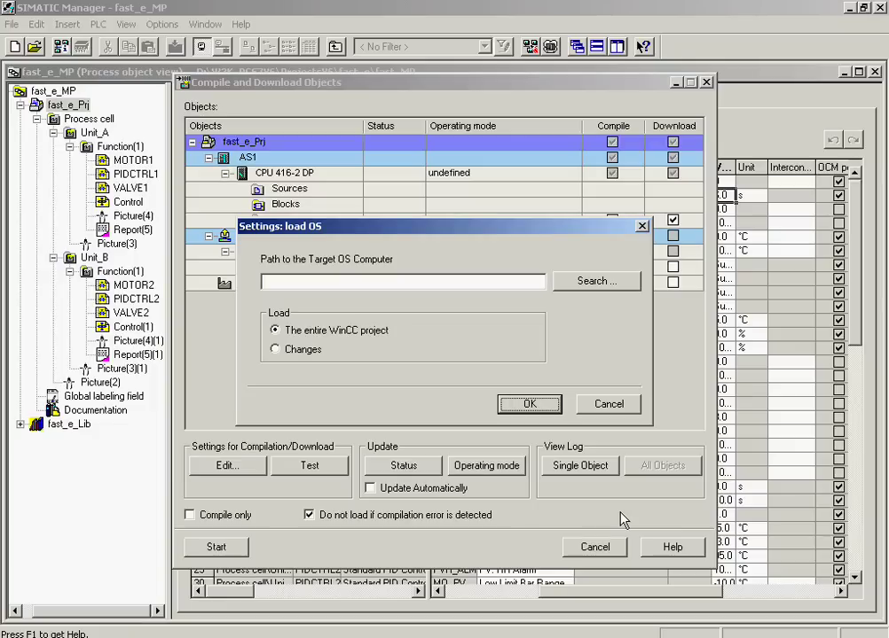
click(530, 405)
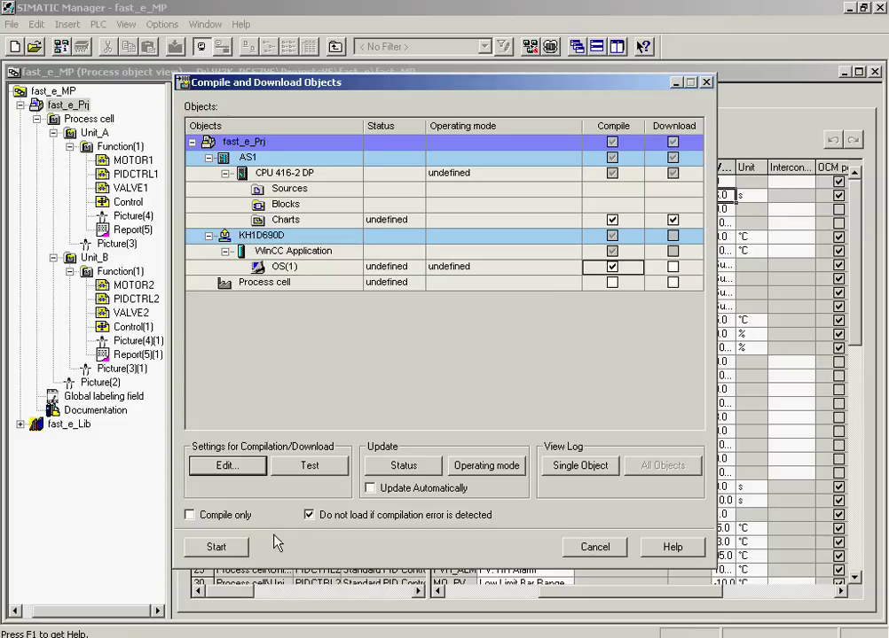
click(237, 557)
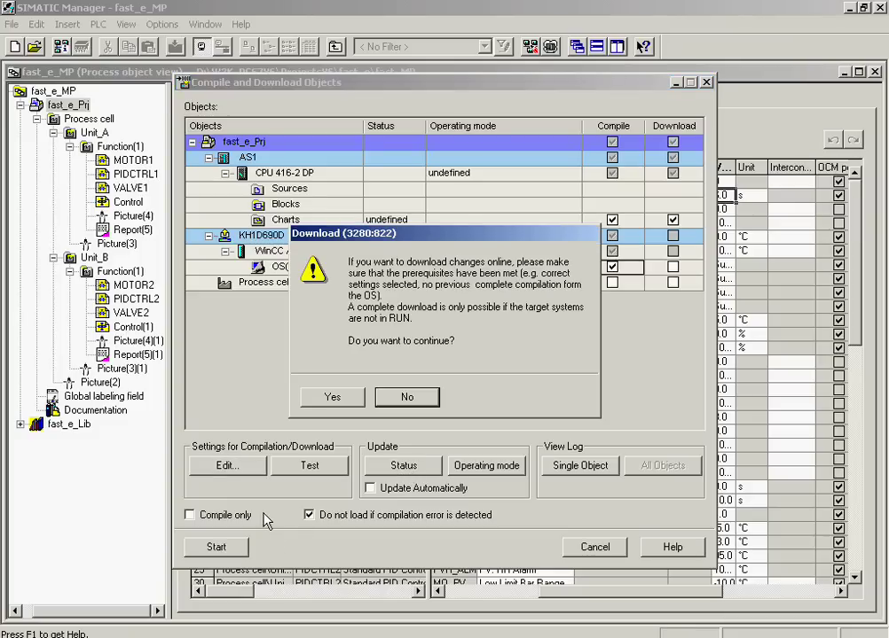
click(332, 398)
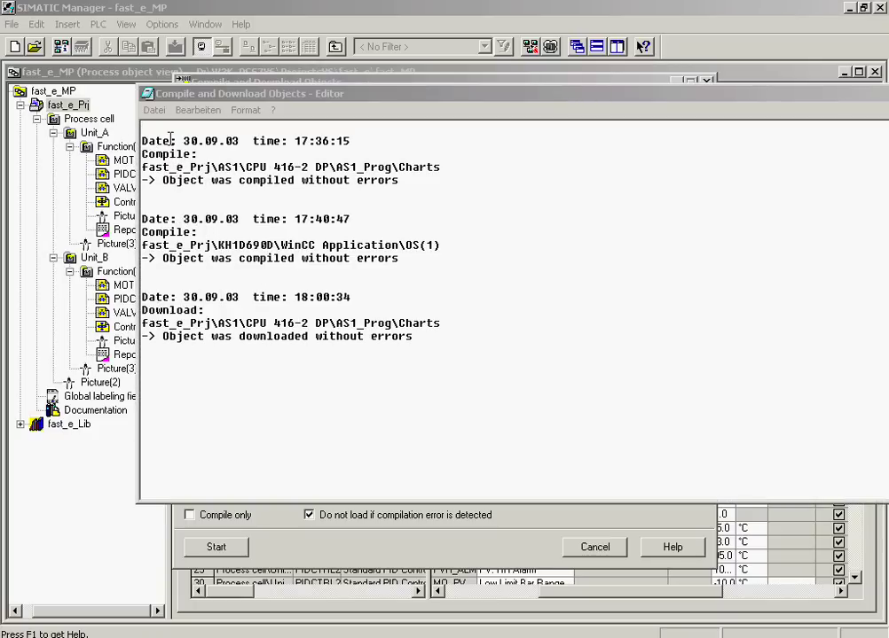
Exit the log editor via Datei > Beenden and close the Compile and Download Objects window
click(155, 110)
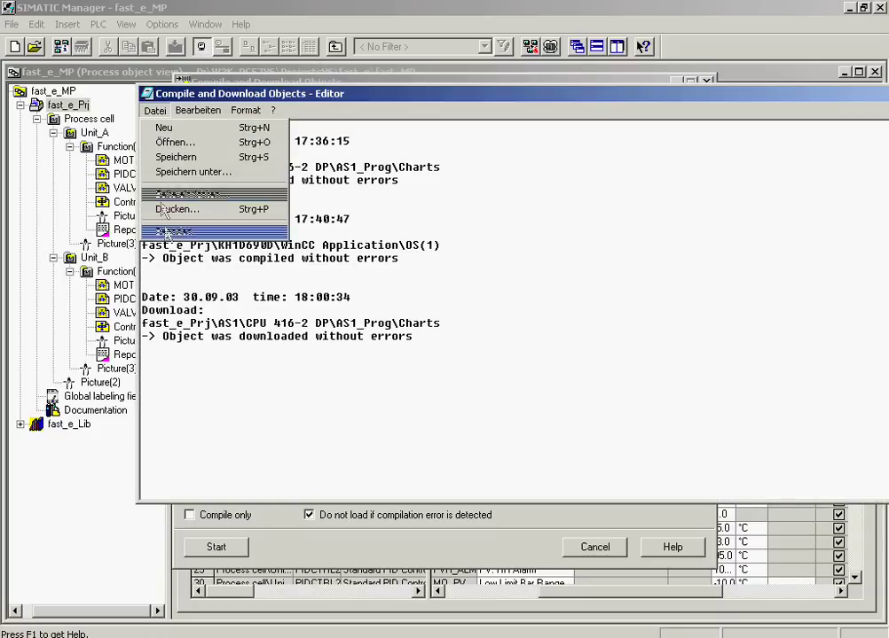
click(165, 232)
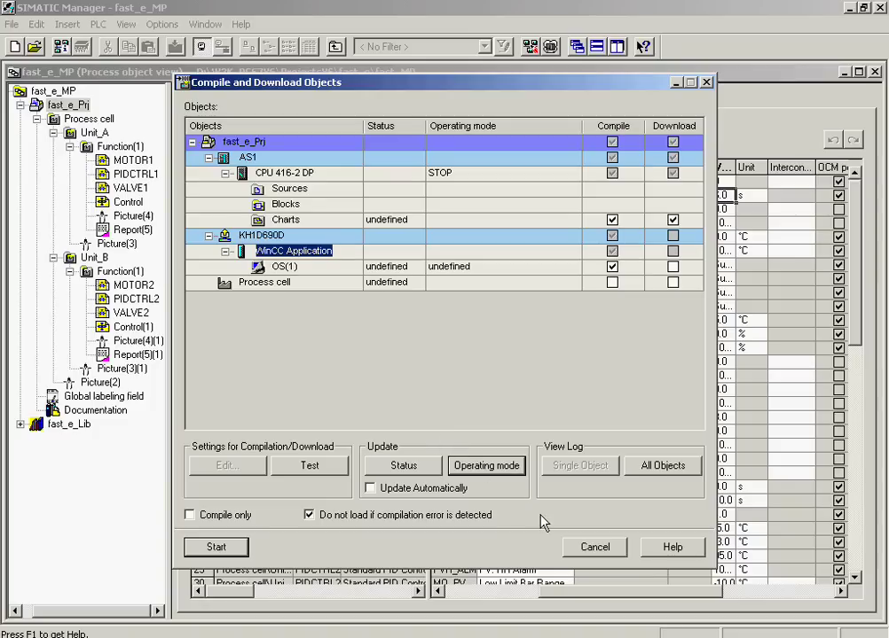
click(590, 547)
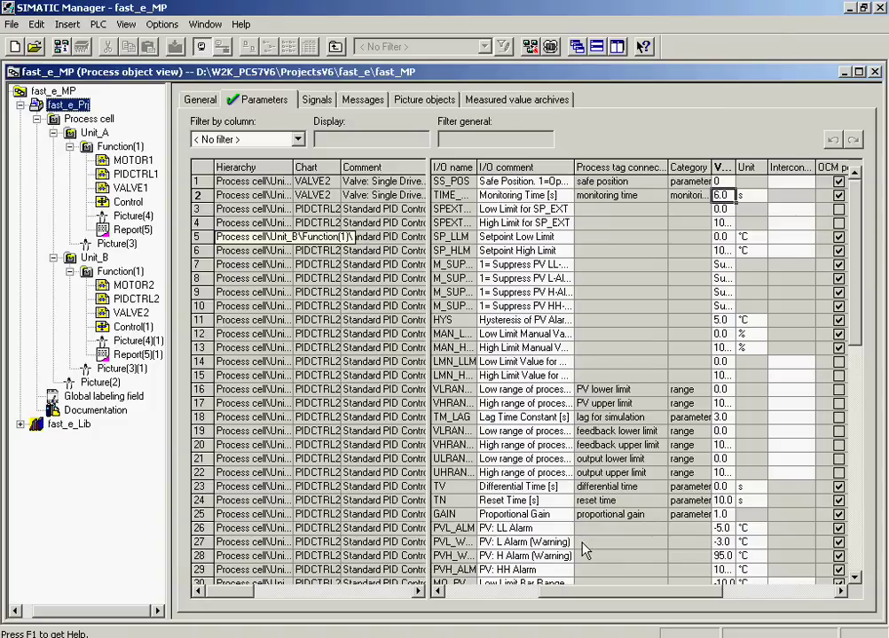